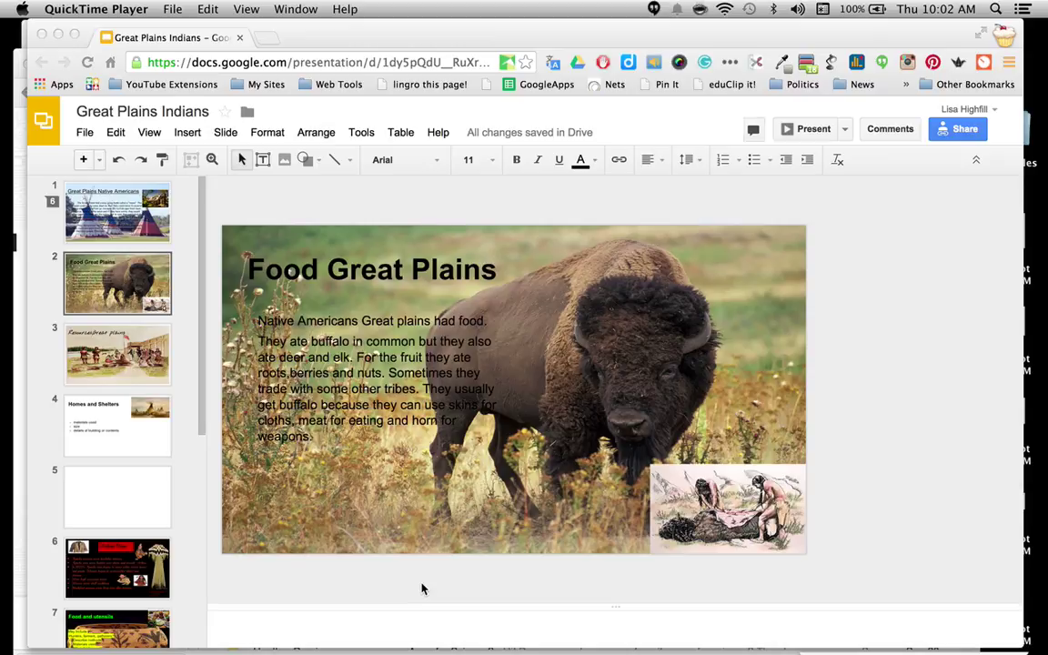
# - Bring the Chrome window with the Great Plains Indians presentation to the front
pyautogui.click(310, 162)
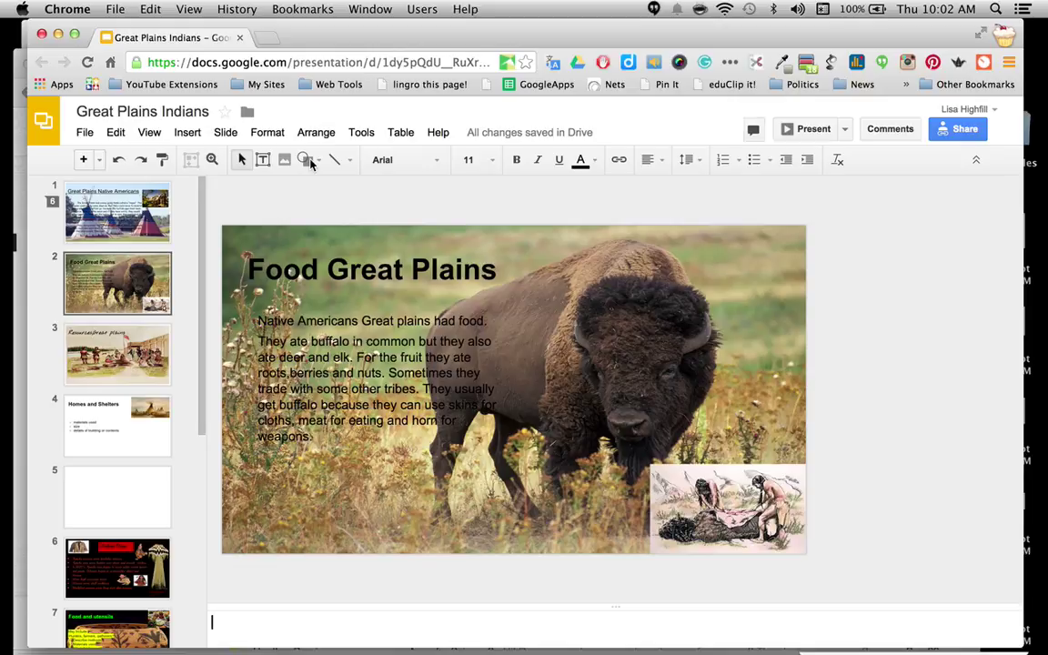
# - Choose the Rectangle from the Shape tool's Shapes list
pyautogui.click(320, 162)
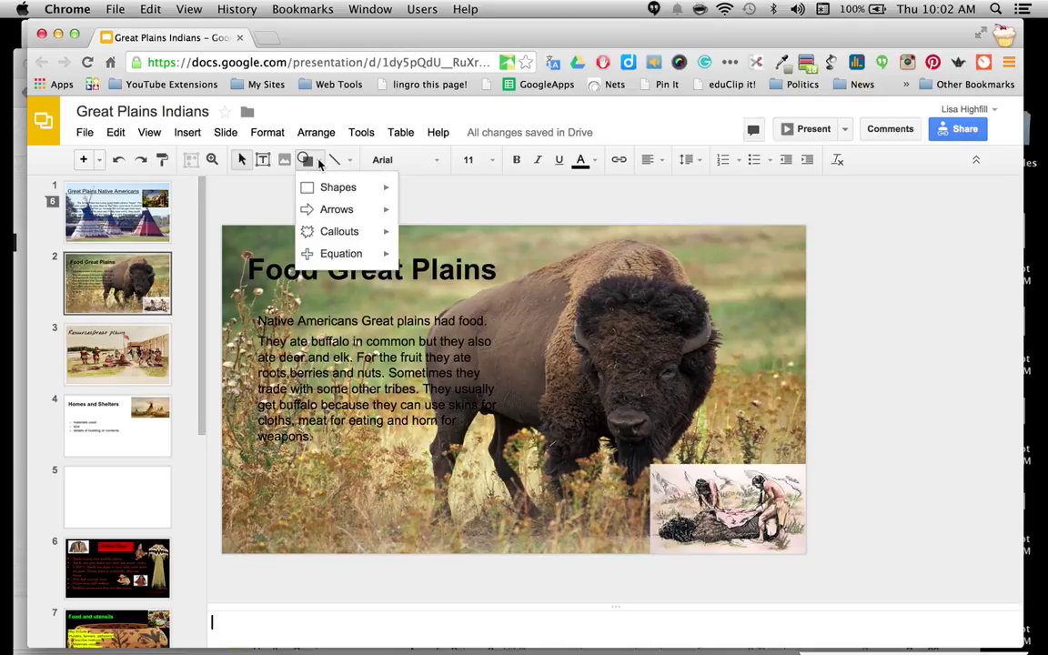
pyautogui.moveTo(323, 189)
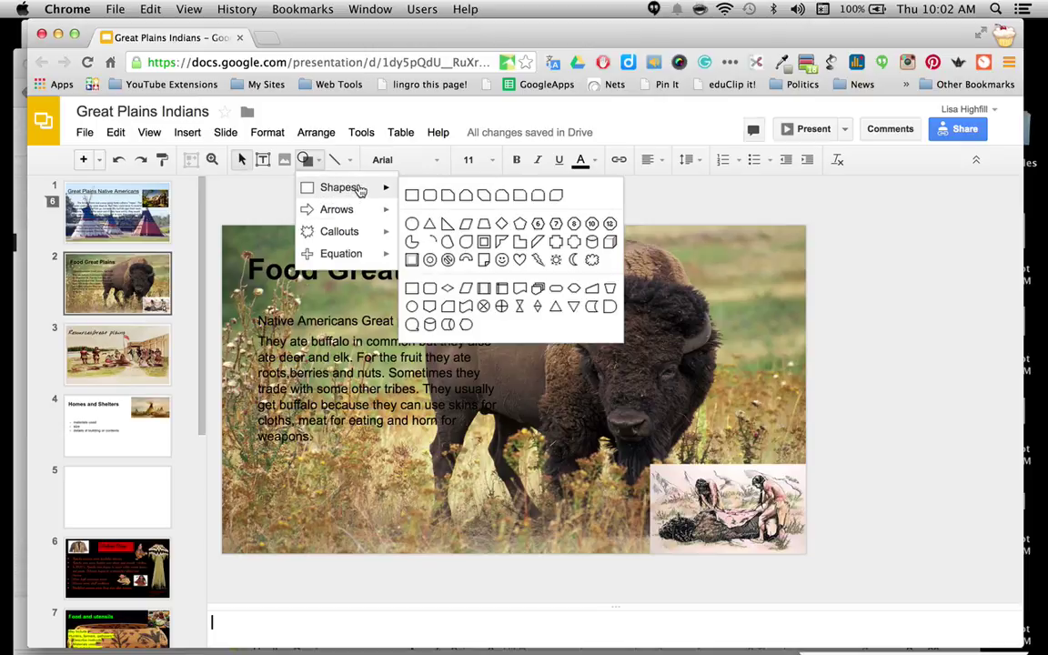
pyautogui.click(412, 200)
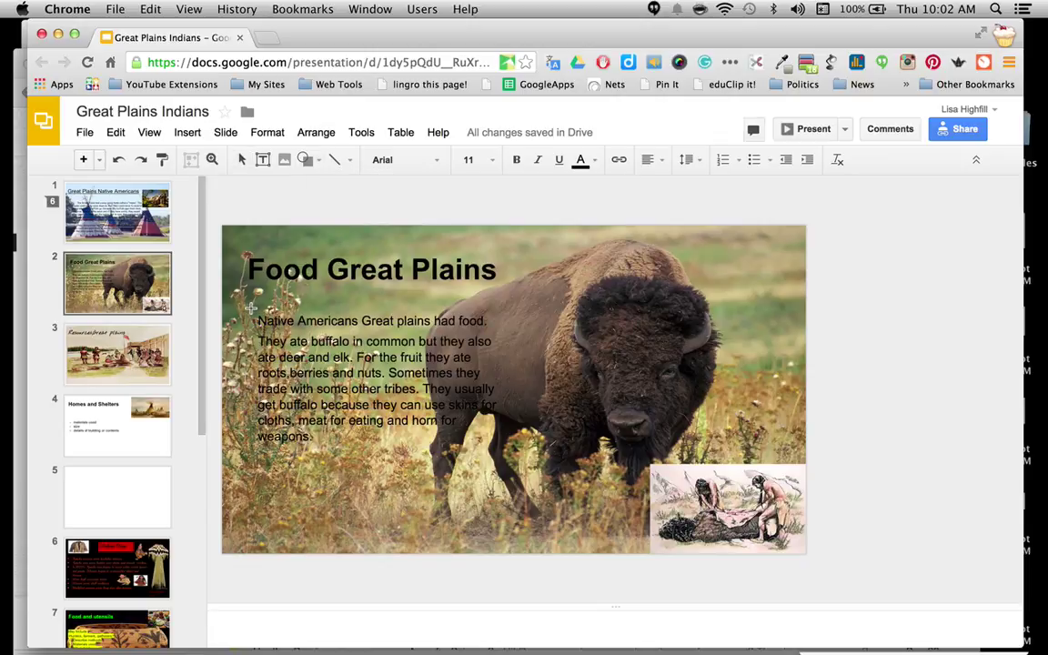
# - Draw a rectangle over the body text below the 'Food Great Plains' title
pyautogui.moveTo(253, 306)
pyautogui.mouseDown()
pyautogui.moveTo(314, 366)
pyautogui.moveTo(458, 450)
pyautogui.moveTo(496, 439)
pyautogui.moveTo(503, 447)
pyautogui.mouseUp()
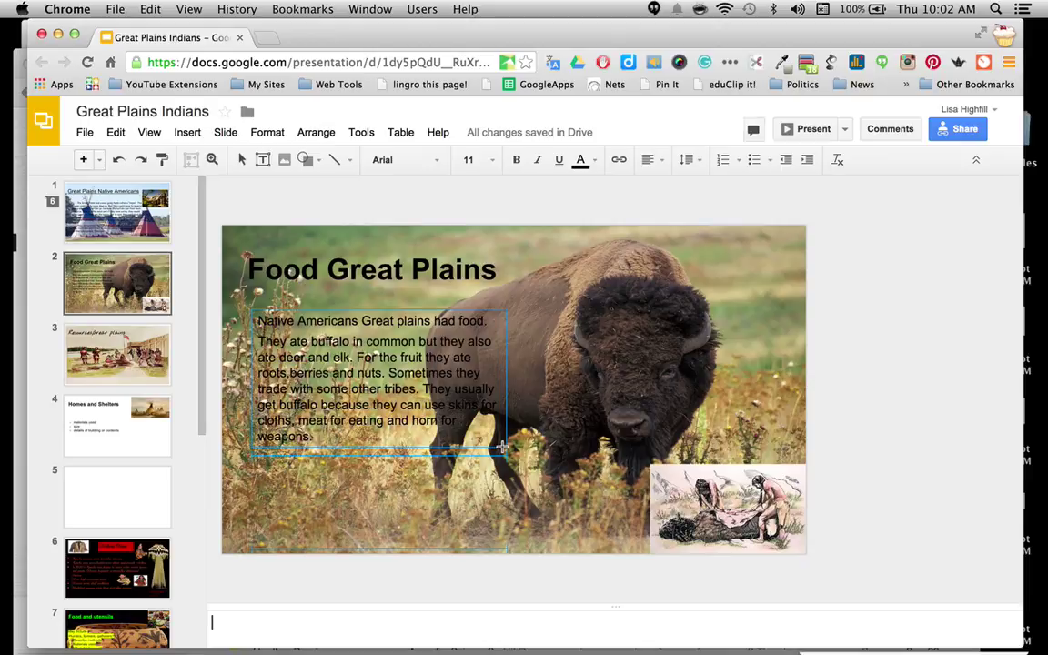
pyautogui.moveTo(502, 448); pyautogui.dragTo(499, 447)
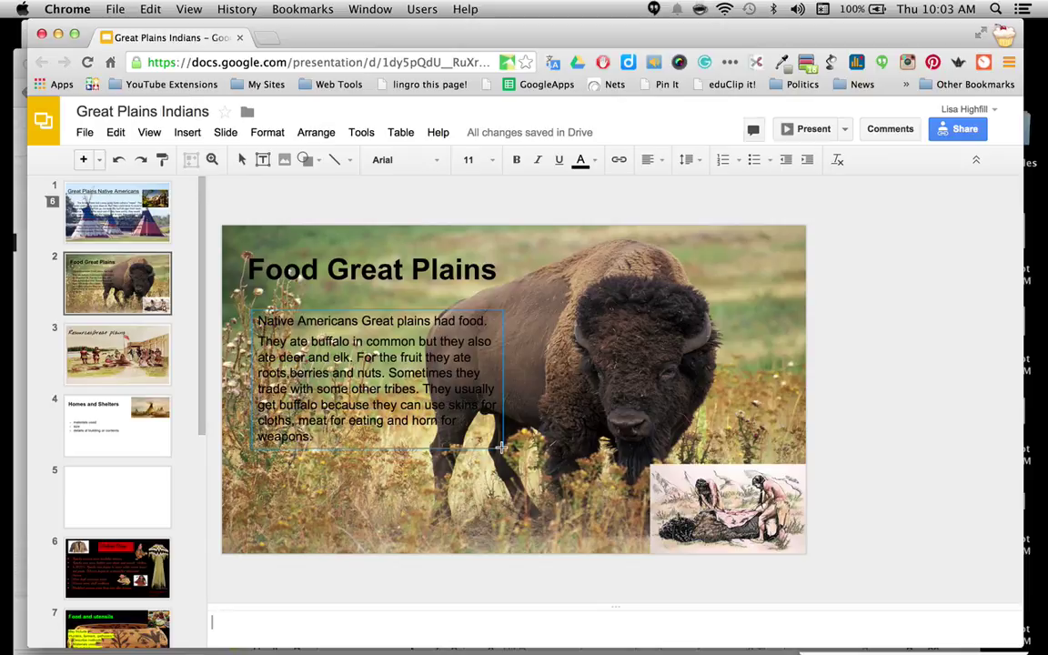
pyautogui.moveTo(501, 447); pyautogui.dragTo(503, 448)
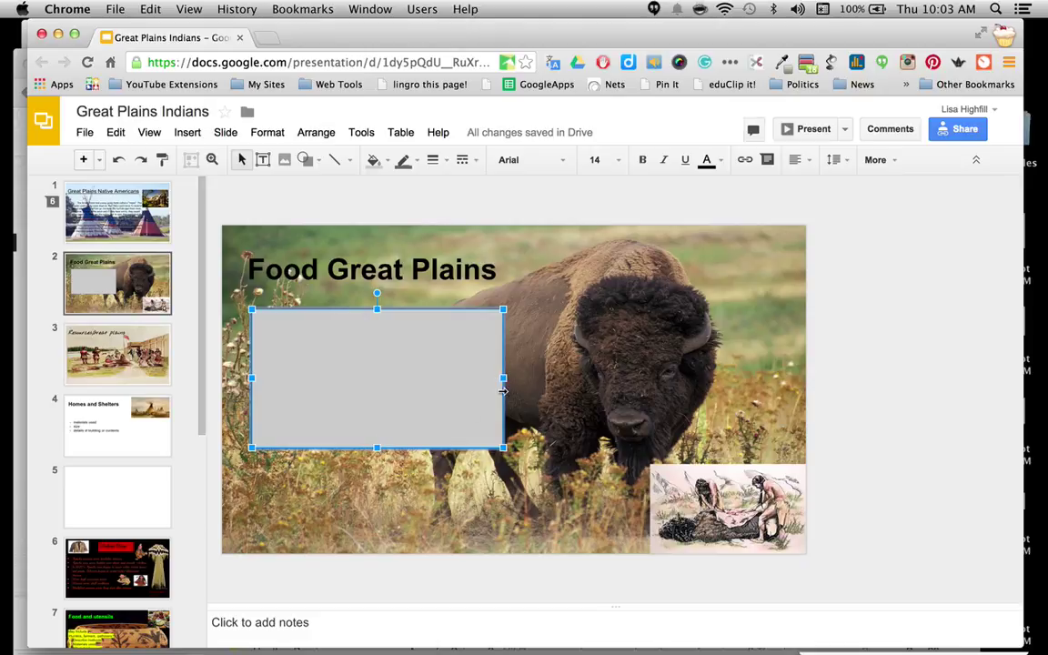
pyautogui.moveTo(501, 447)
pyautogui.mouseDown()
pyautogui.moveTo(425, 396)
pyautogui.moveTo(502, 449)
pyautogui.mouseUp()
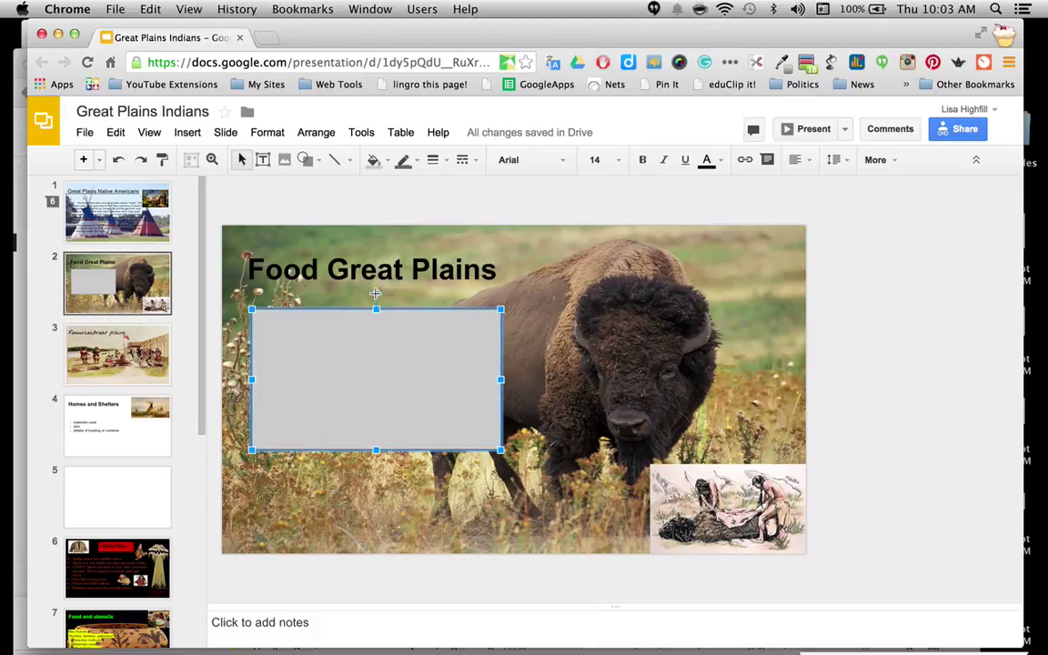
pyautogui.moveTo(375, 292)
pyautogui.mouseDown()
pyautogui.moveTo(388, 294)
pyautogui.moveTo(374, 292)
pyautogui.mouseUp()
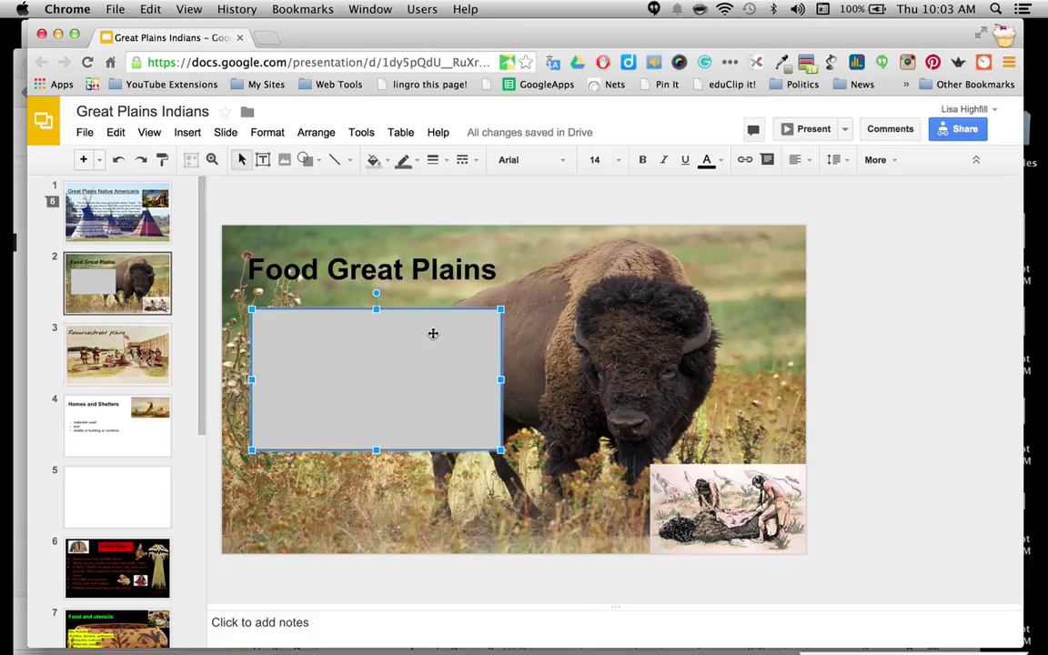
# - Fill the rectangle white and use Send to back to place it behind the body text
pyautogui.click(377, 160)
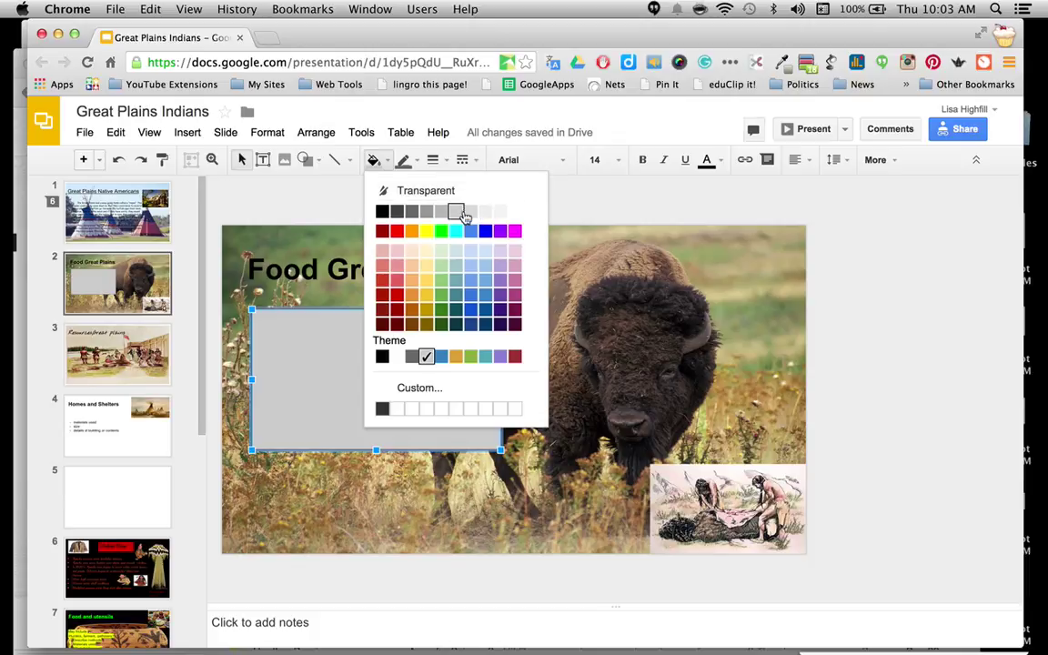
pyautogui.click(503, 213)
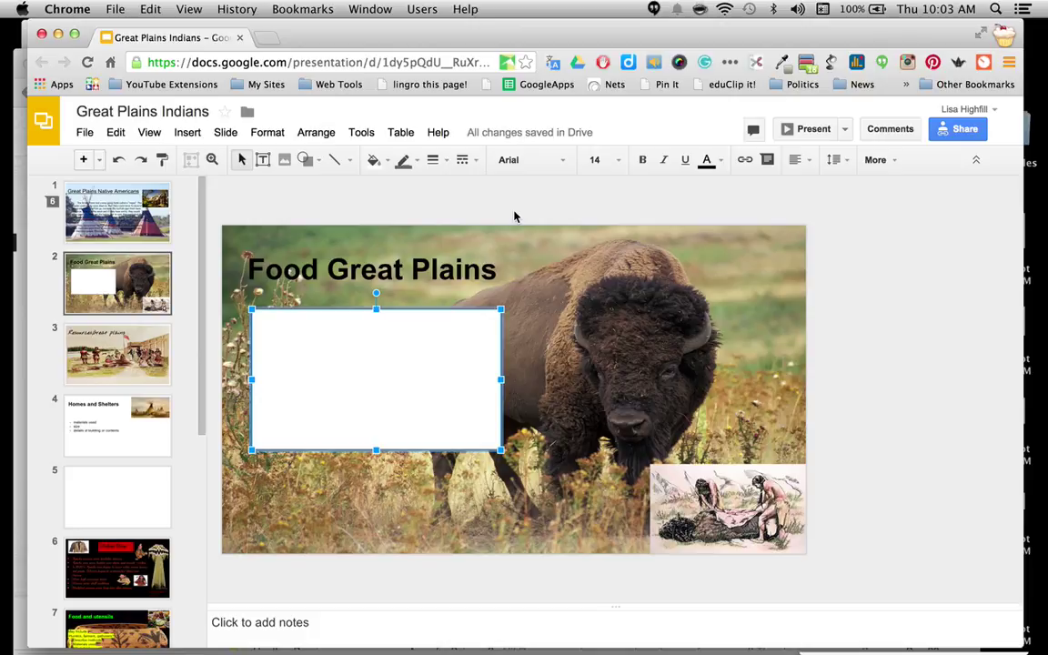
pyautogui.click(314, 134)
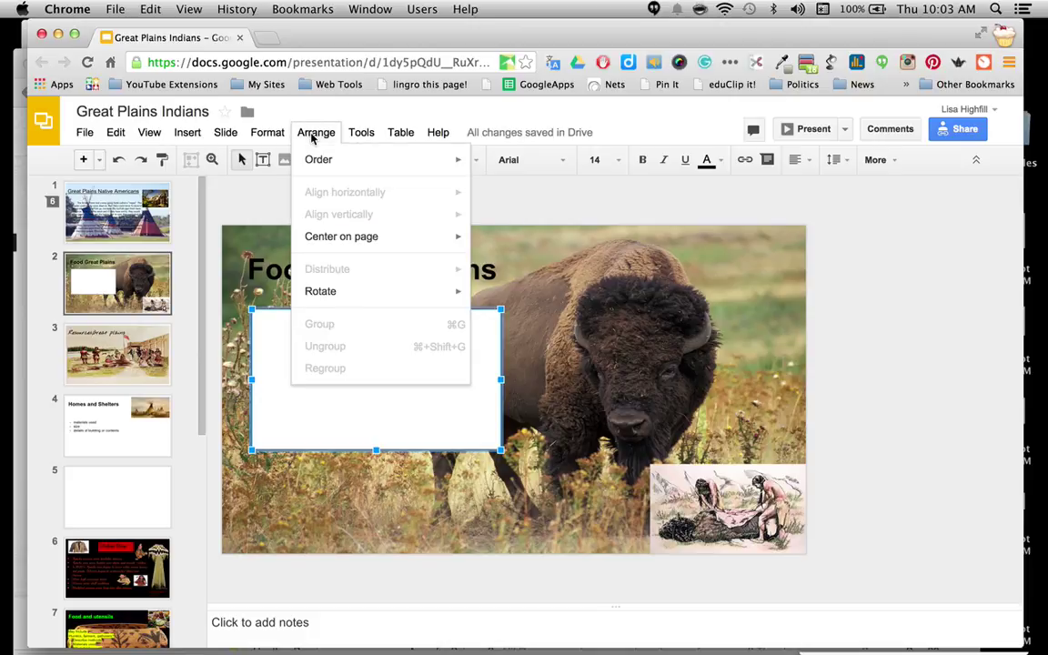
pyautogui.moveTo(319, 163)
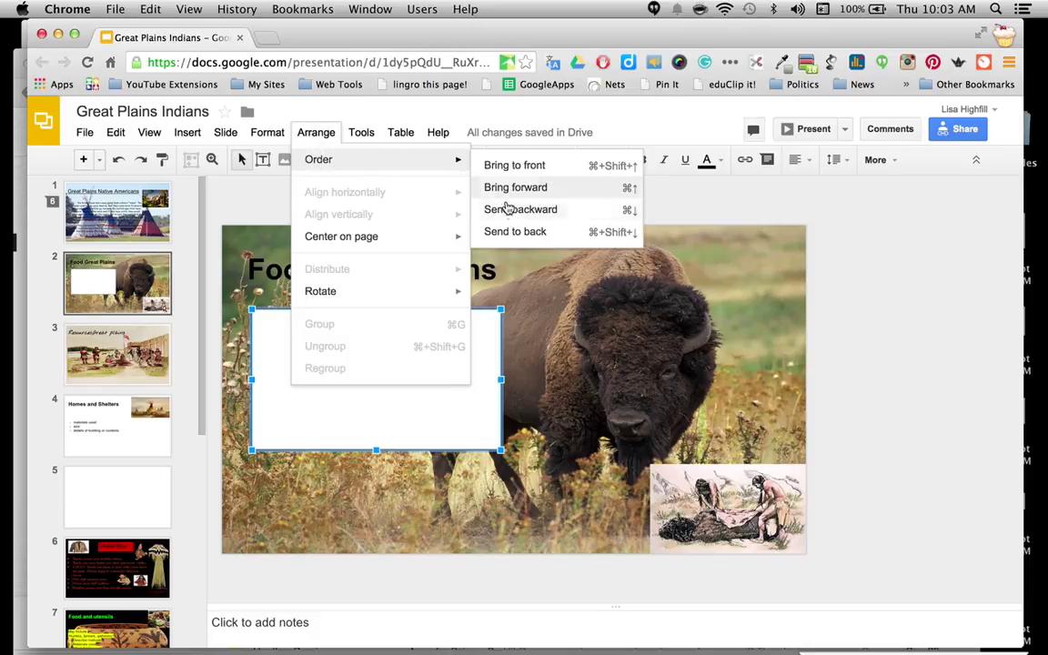
pyautogui.click(512, 231)
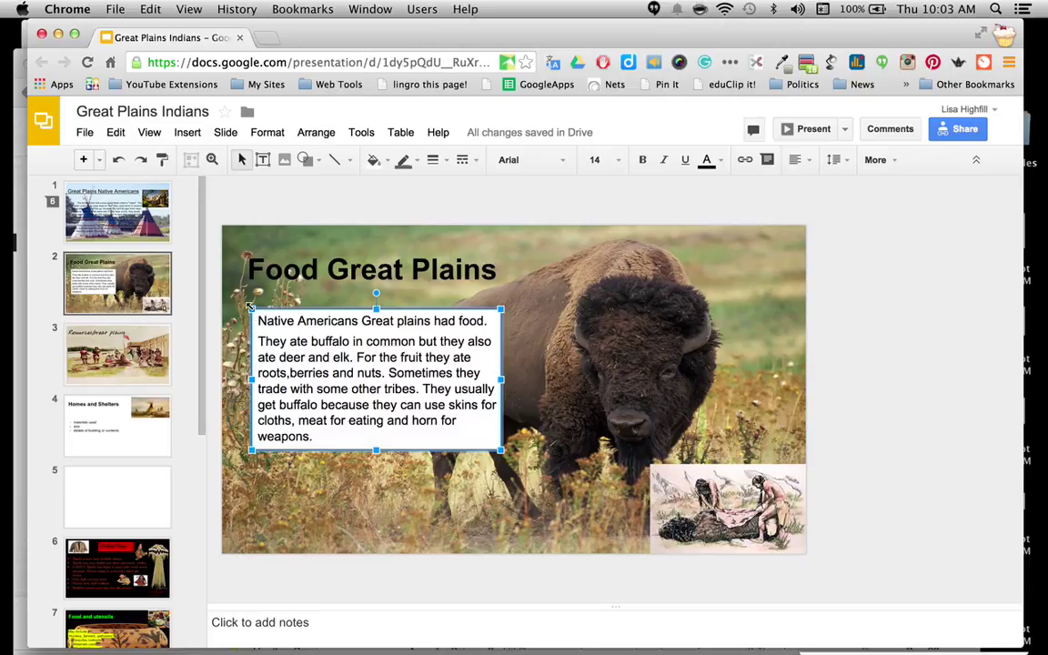
# - Drag the white rectangle's corners outward to frame the food paragraph, then reselect it
pyautogui.moveTo(249, 307); pyautogui.dragTo(245, 301)
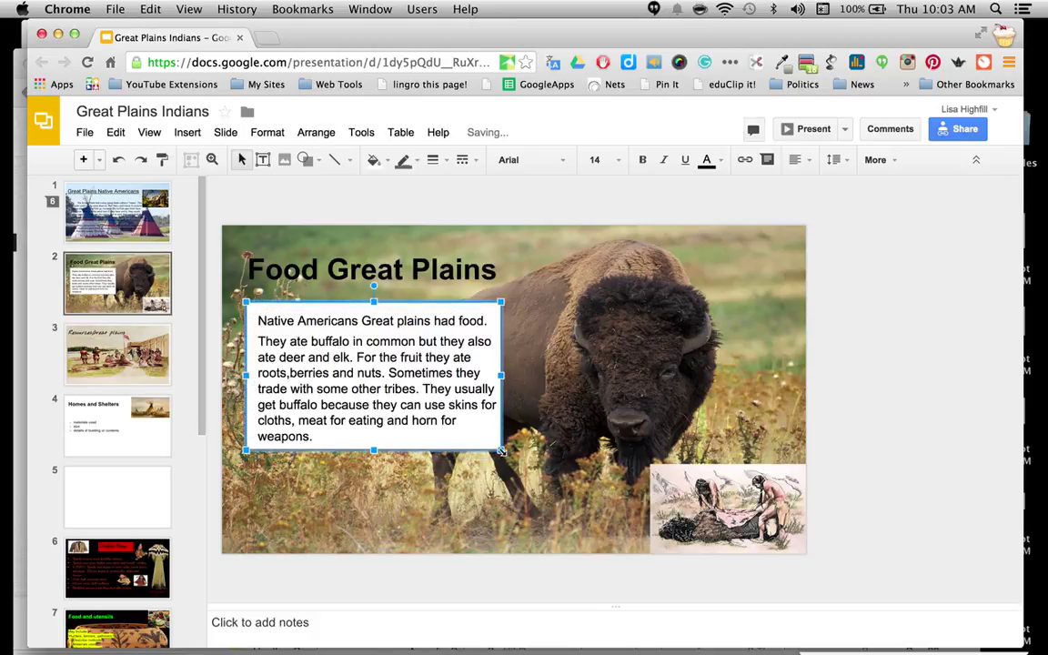
pyautogui.moveTo(501, 450); pyautogui.dragTo(507, 455)
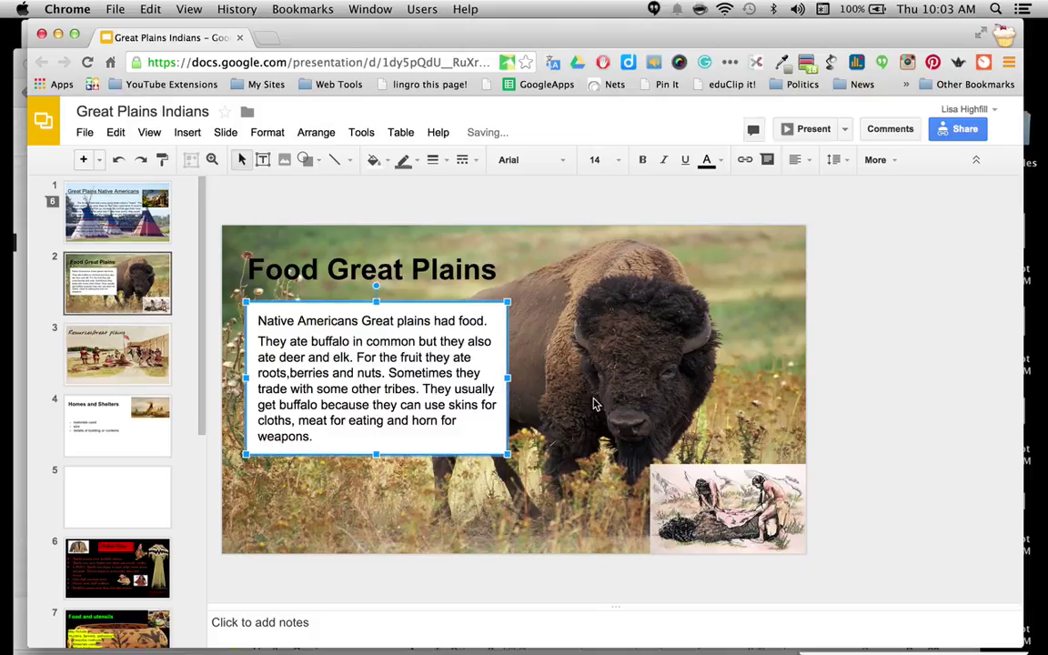
pyautogui.click(714, 355)
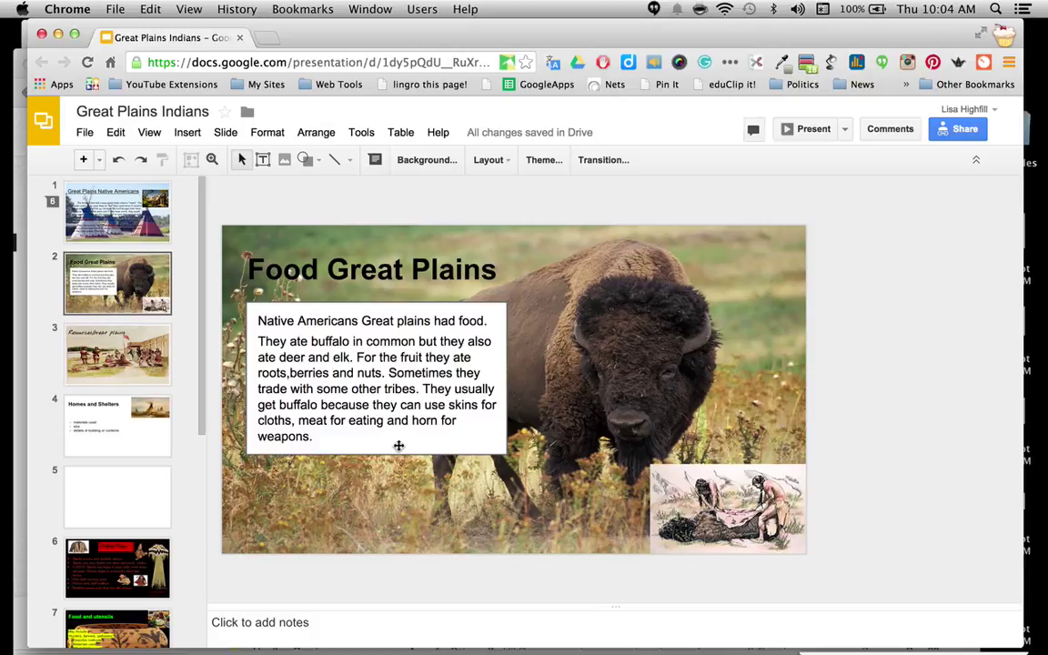
pyautogui.click(388, 391)
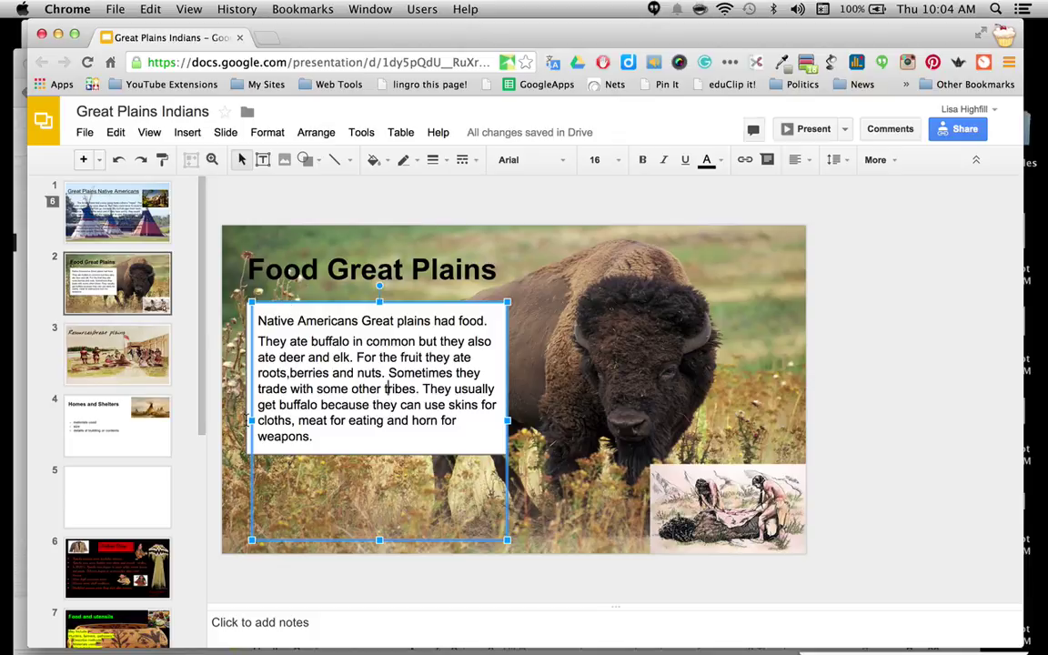
pyautogui.click(238, 461)
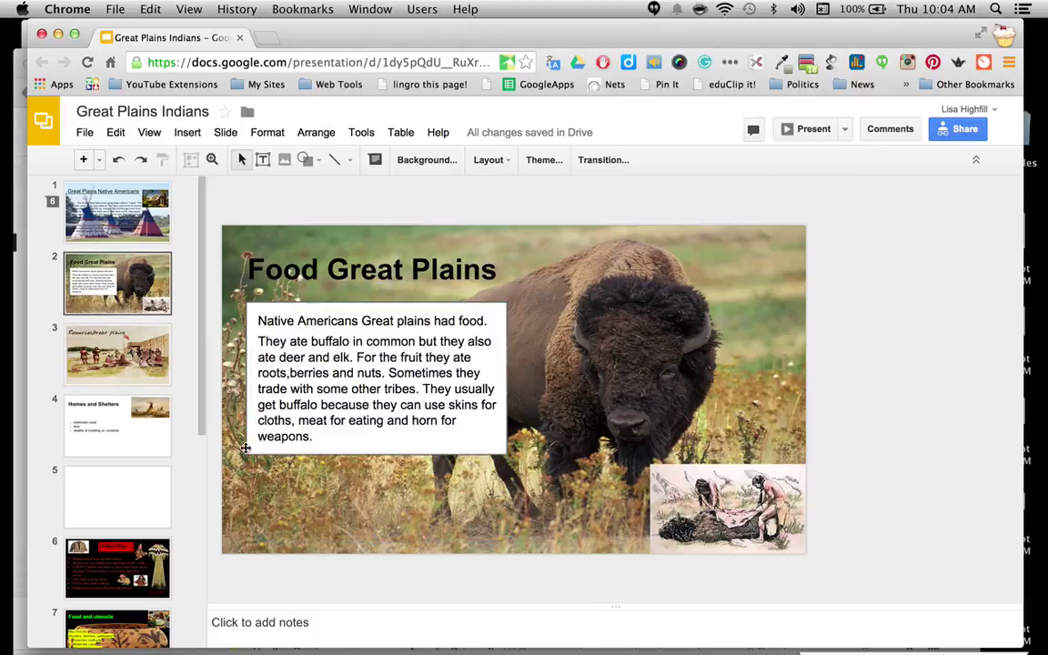
pyautogui.click(245, 450)
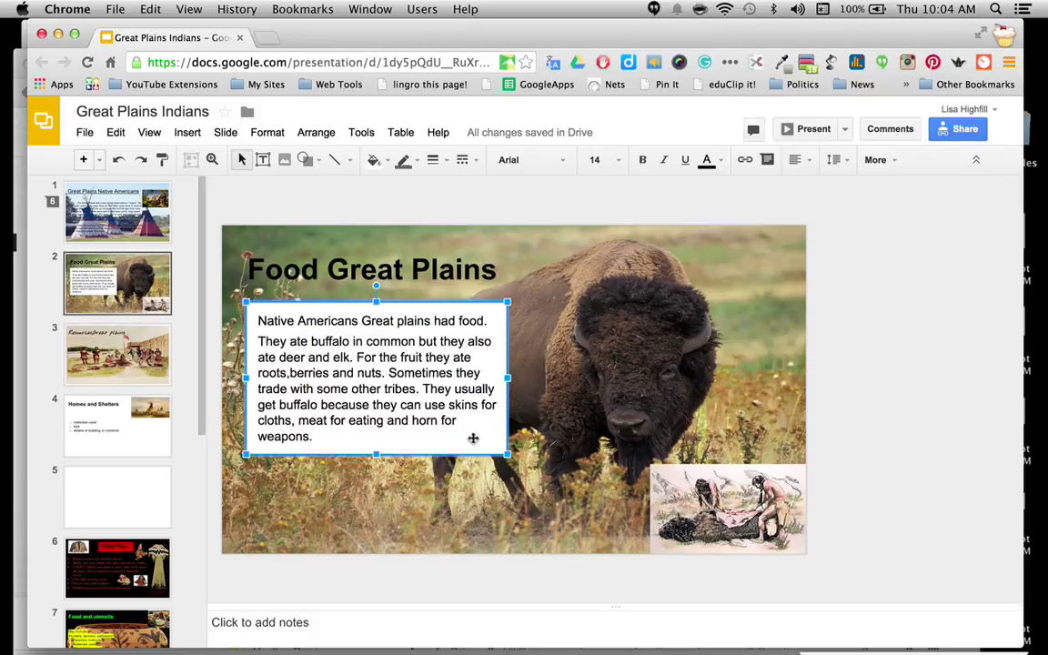
# - Set a custom semi-transparent white fill (#ffffff5c) so the bison photo shows through
pyautogui.click(376, 161)
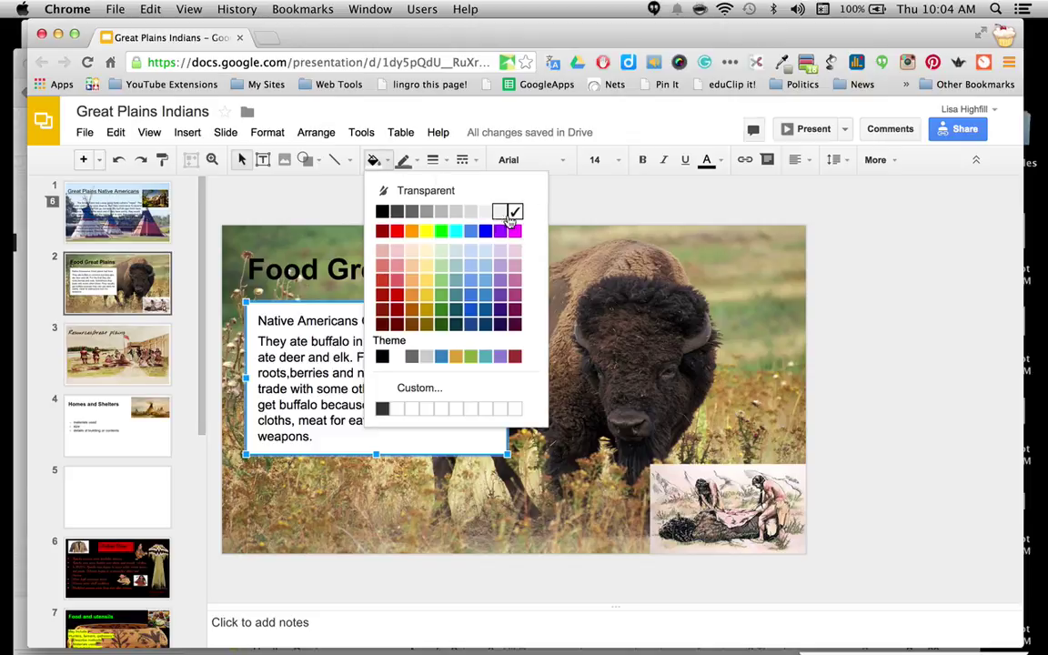
pyautogui.click(417, 388)
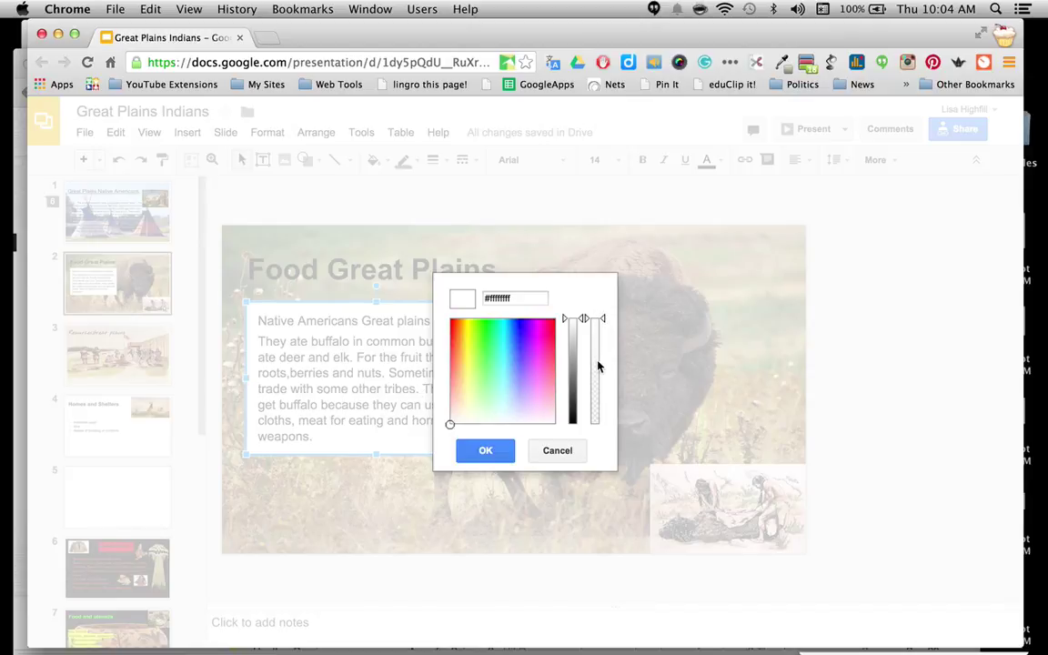
pyautogui.moveTo(603, 321); pyautogui.dragTo(601, 389)
pyautogui.click(487, 451)
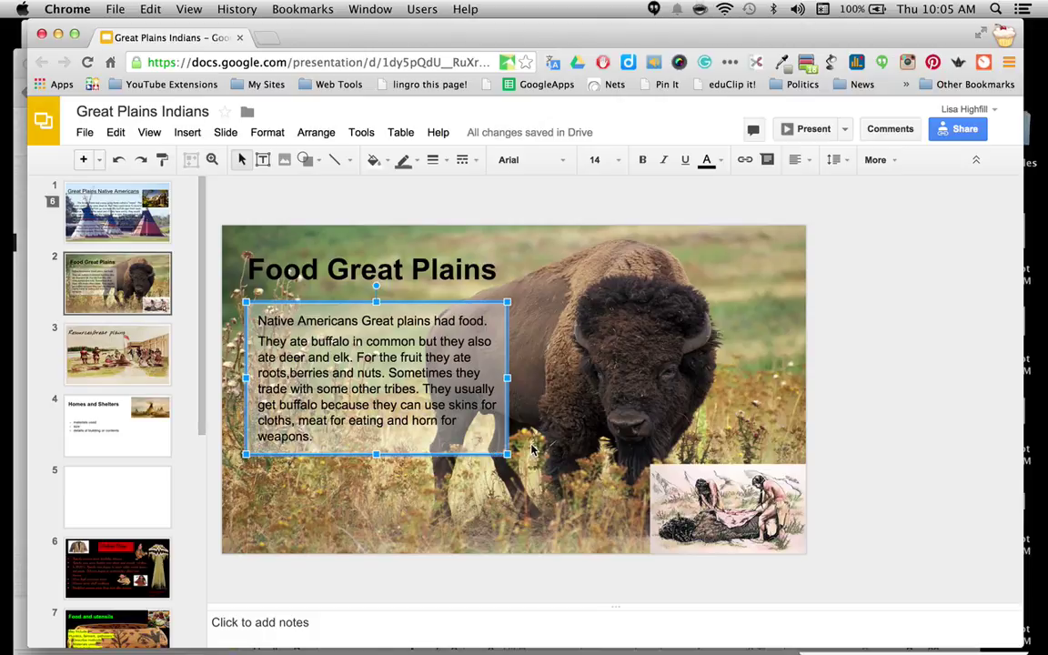
pyautogui.click(532, 449)
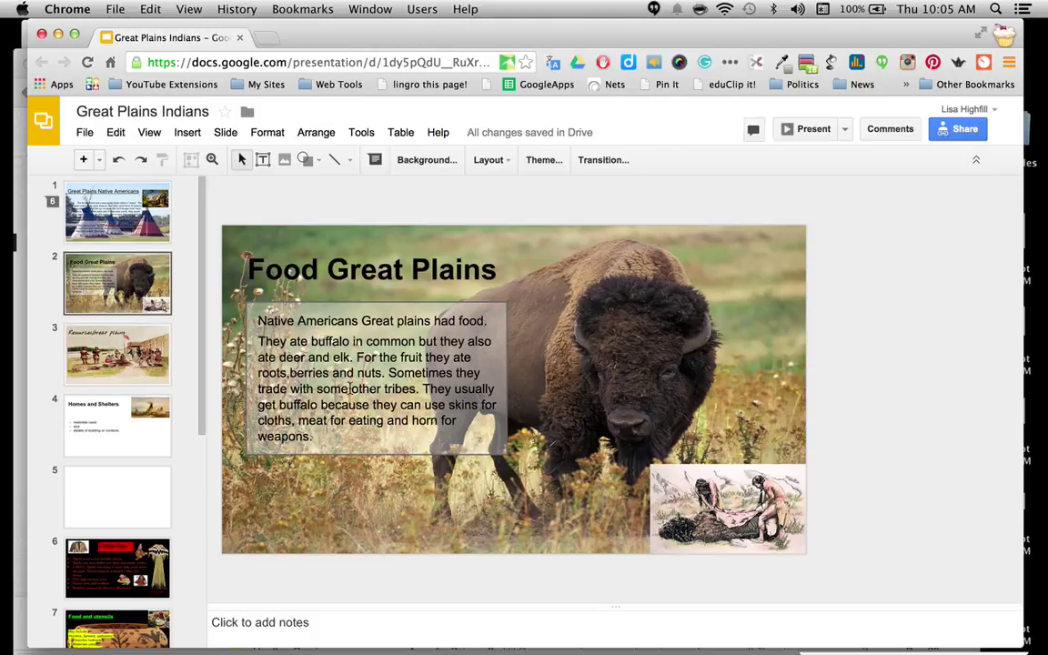
# - Reselect the white-filled box behind the food paragraph
pyautogui.click(386, 436)
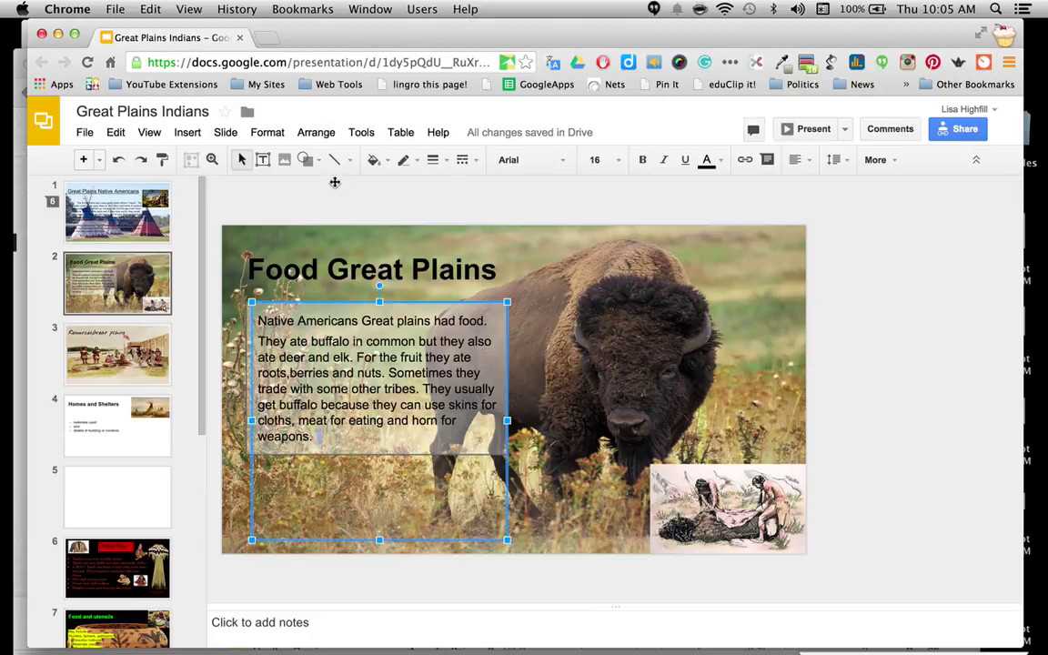
pyautogui.click(249, 446)
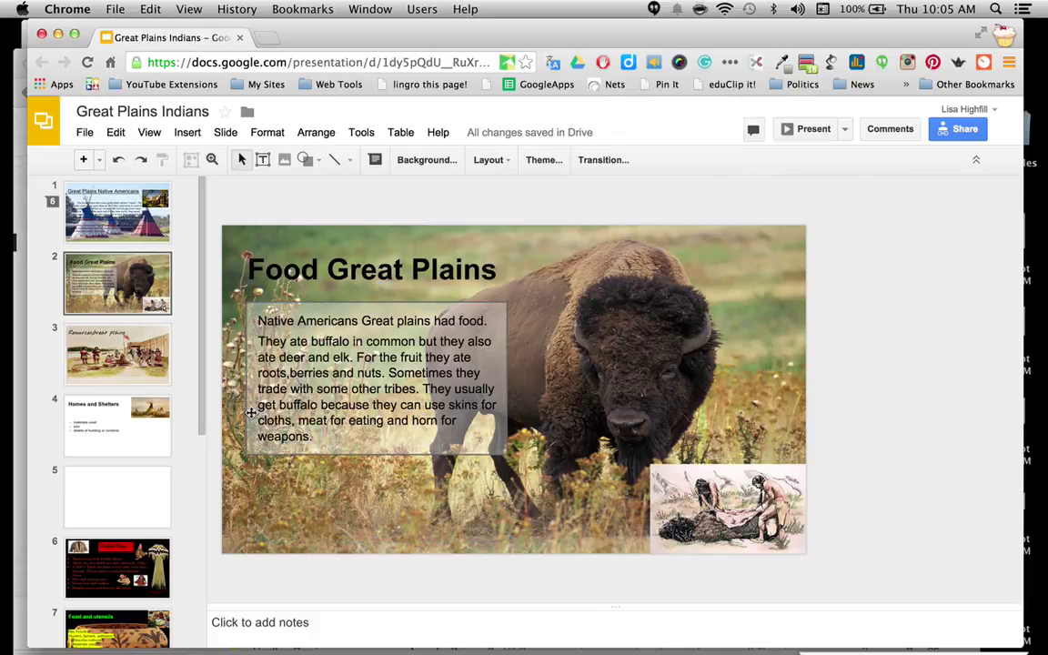
pyautogui.click(249, 416)
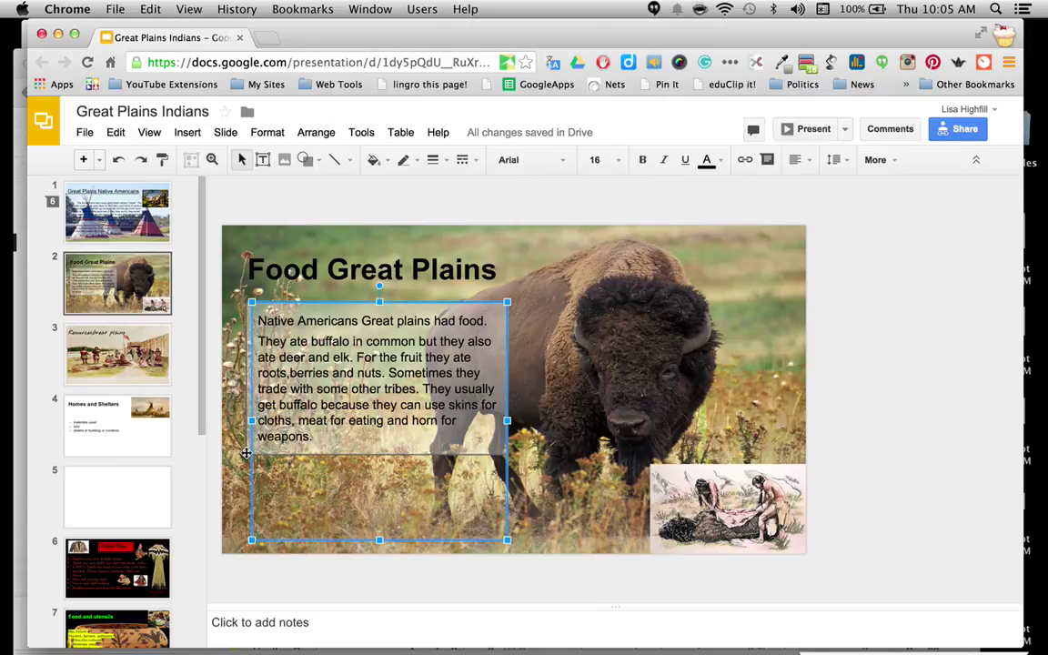
pyautogui.rightClick(243, 453)
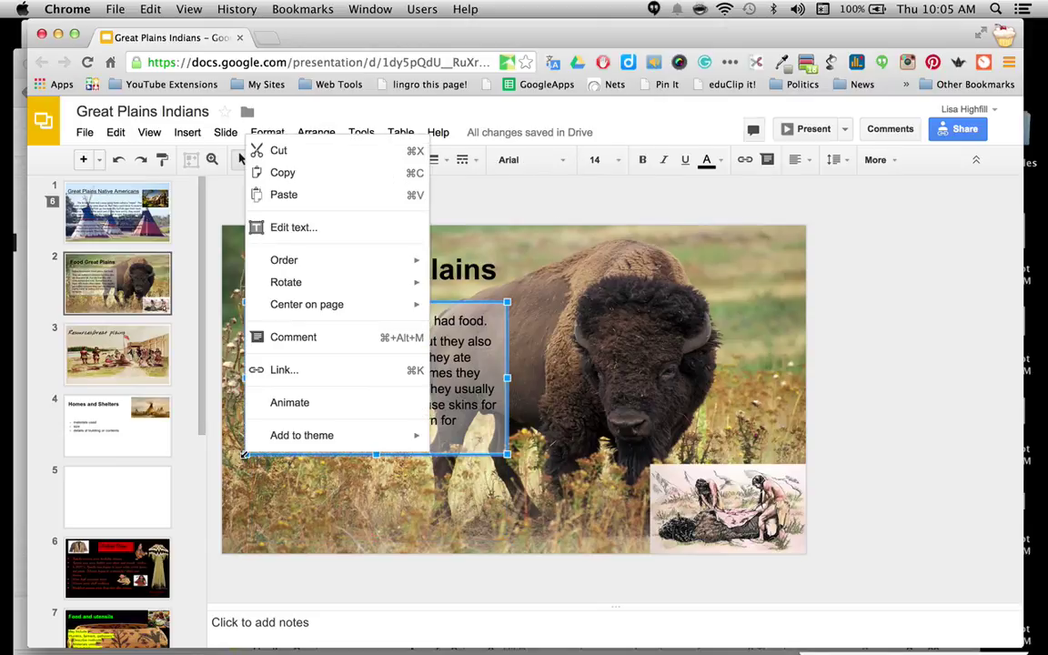
pyautogui.click(452, 493)
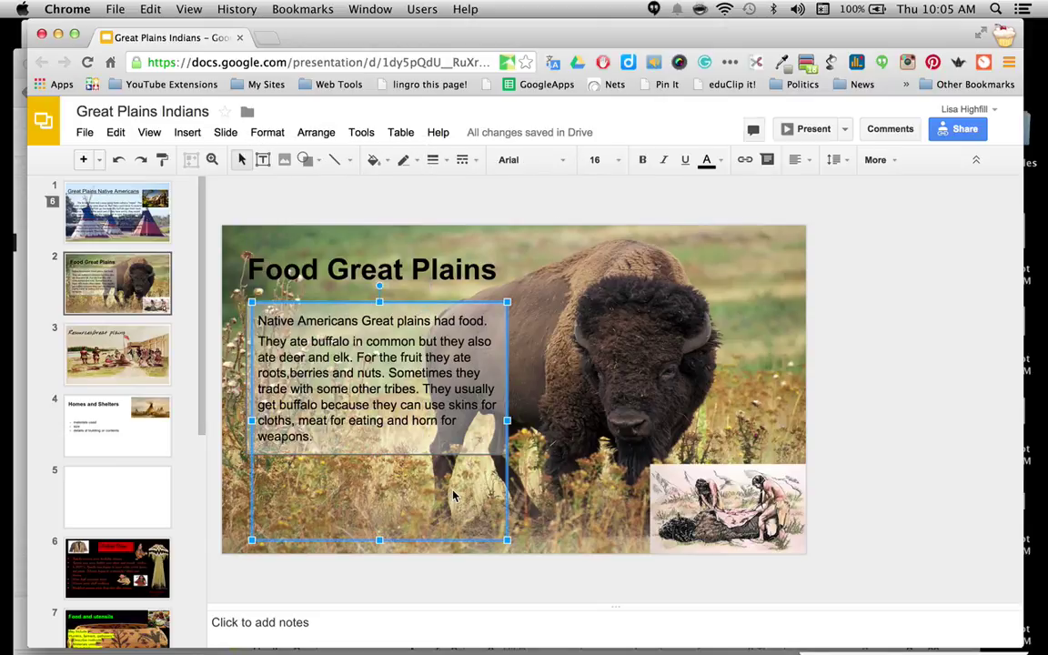
pyautogui.click(240, 324)
pyautogui.click(247, 303)
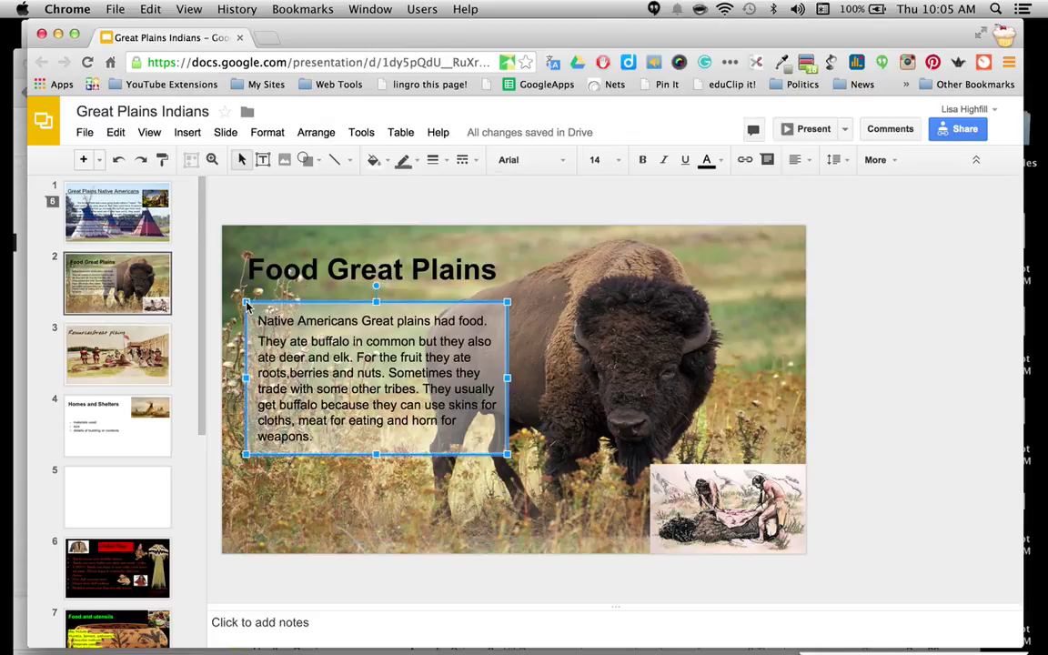
# - Adjust the custom white fill's transparency to about #ffffff77
pyautogui.click(375, 161)
pyautogui.click(430, 391)
pyautogui.click(596, 386)
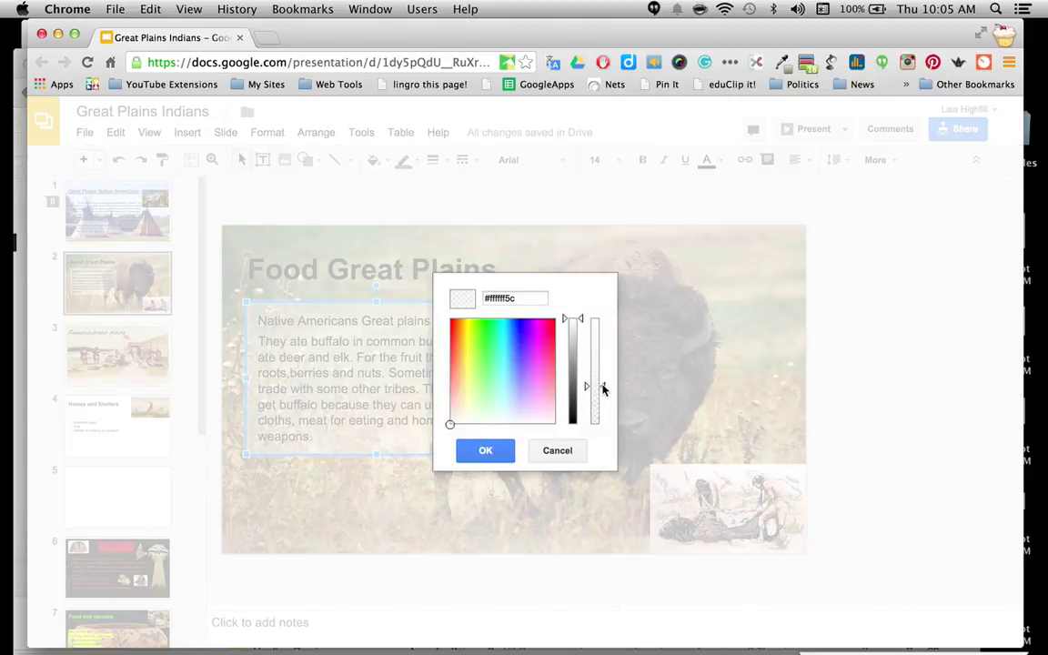
pyautogui.moveTo(603, 388); pyautogui.dragTo(603, 378)
pyautogui.click(487, 452)
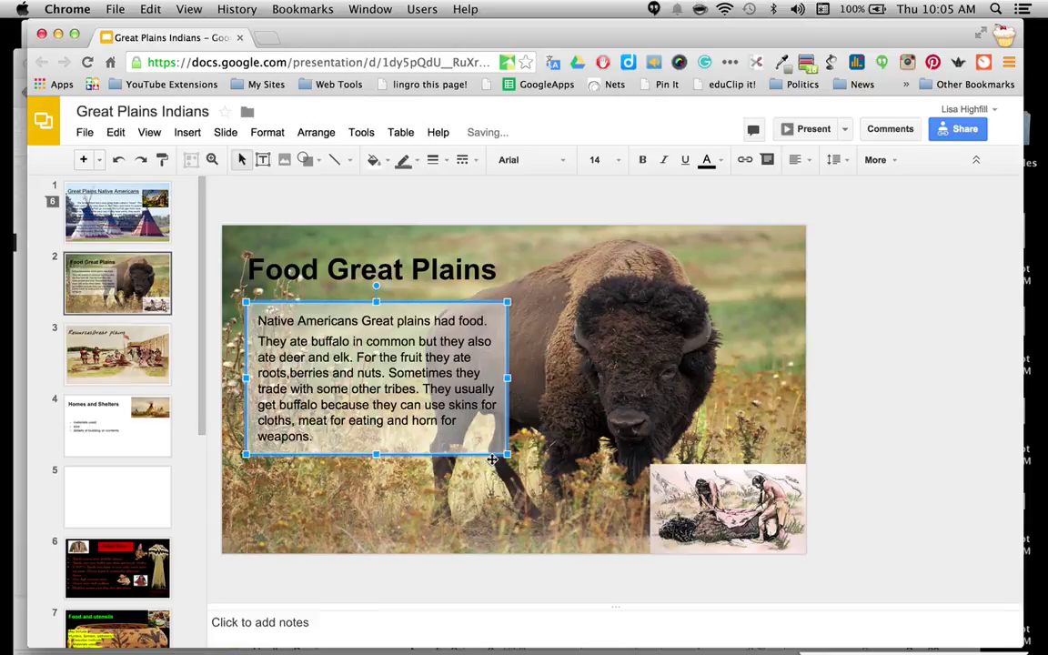
pyautogui.click(769, 332)
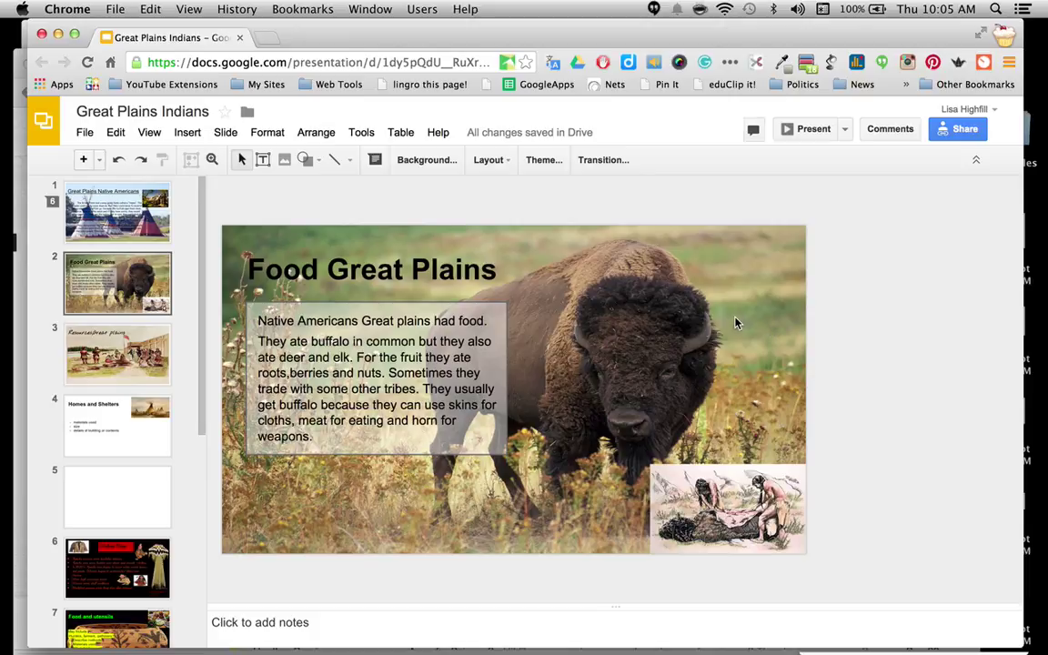
# - Select the entire food paragraph and make it bold at 14 pt
pyautogui.click(314, 437)
pyautogui.moveTo(313, 437); pyautogui.dragTo(258, 320)
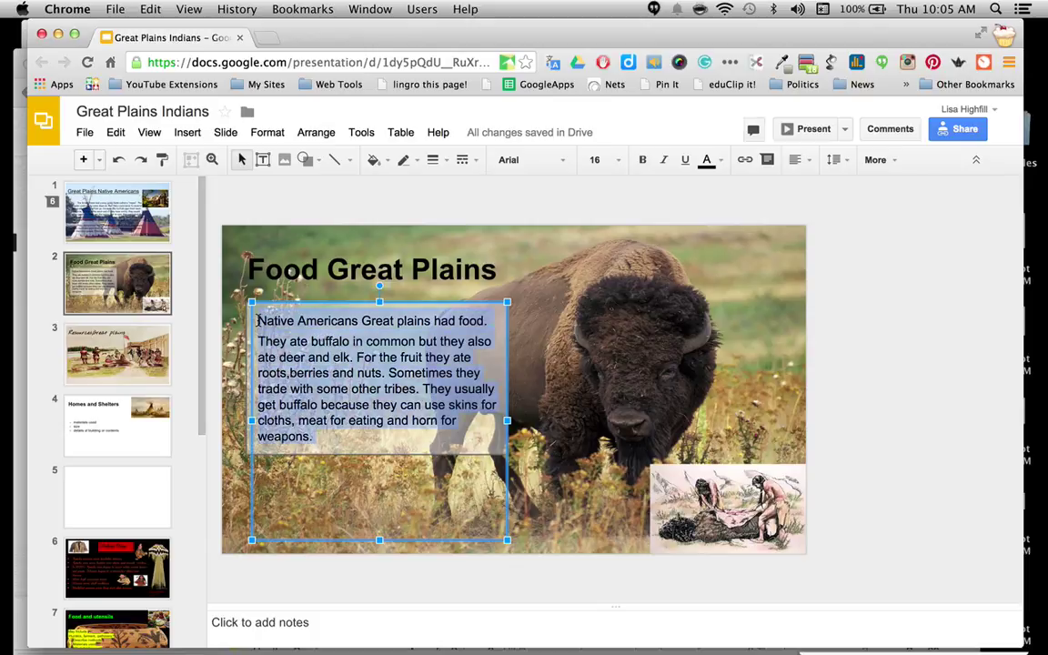
pyautogui.click(641, 160)
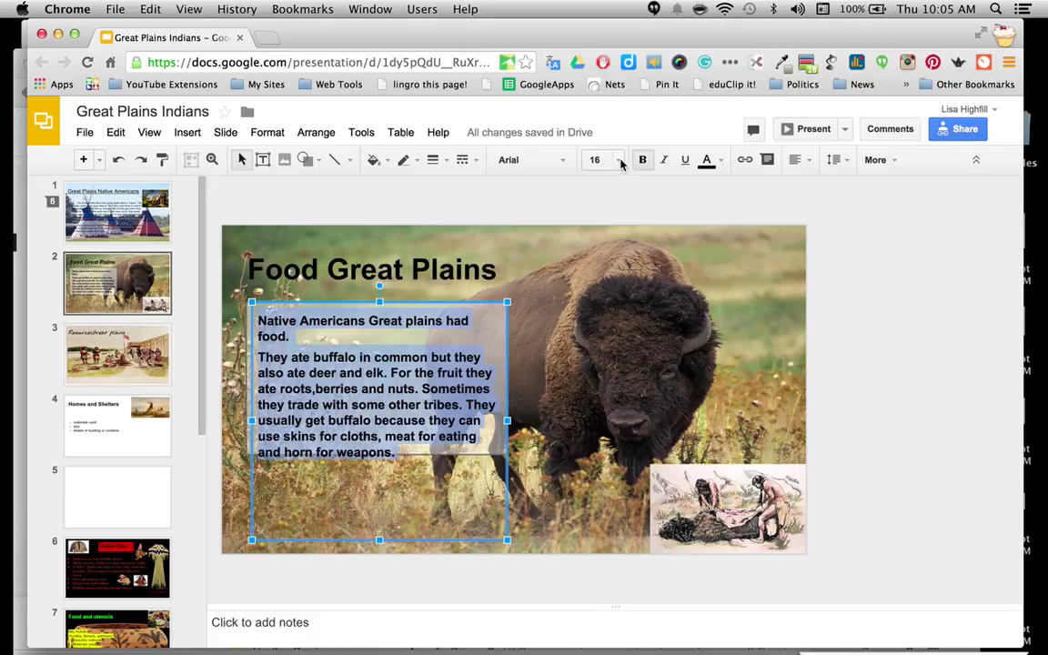
pyautogui.click(619, 160)
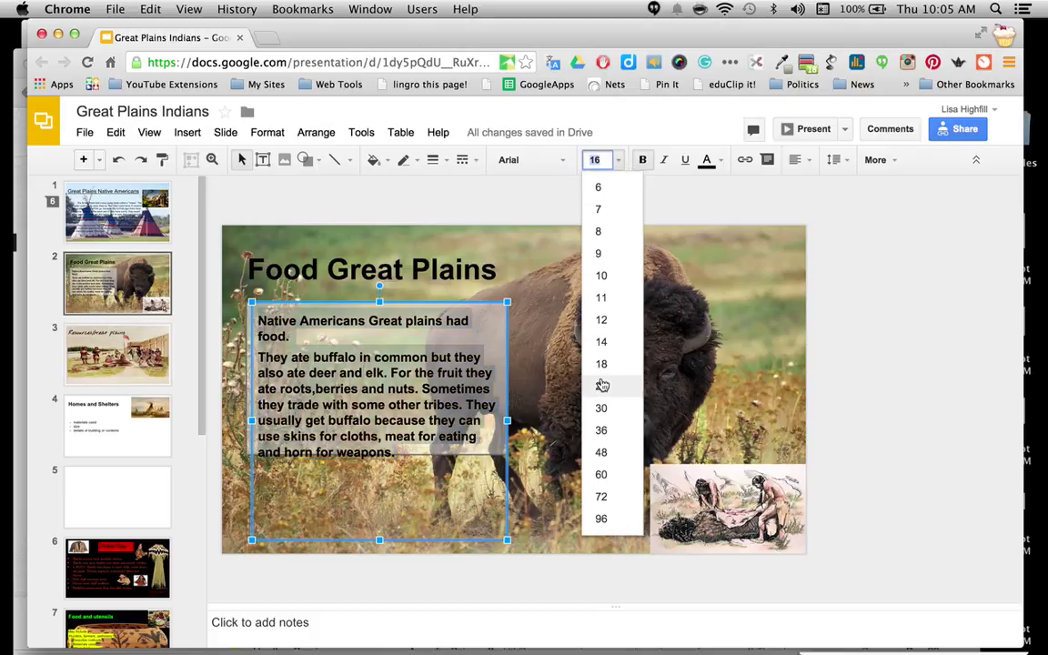
pyautogui.click(601, 341)
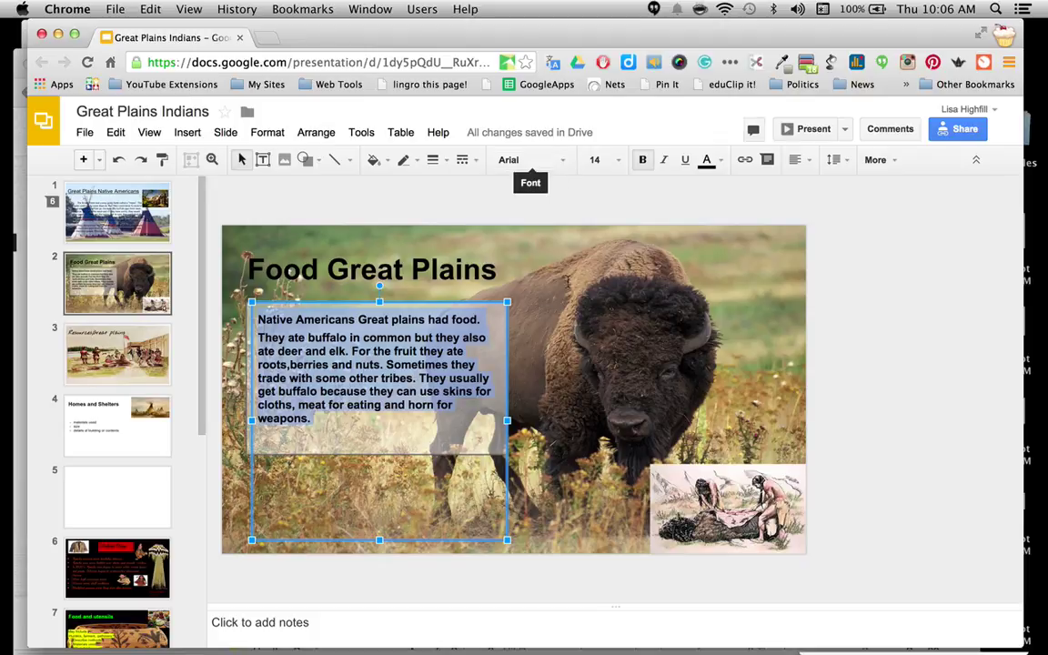
pyautogui.click(512, 255)
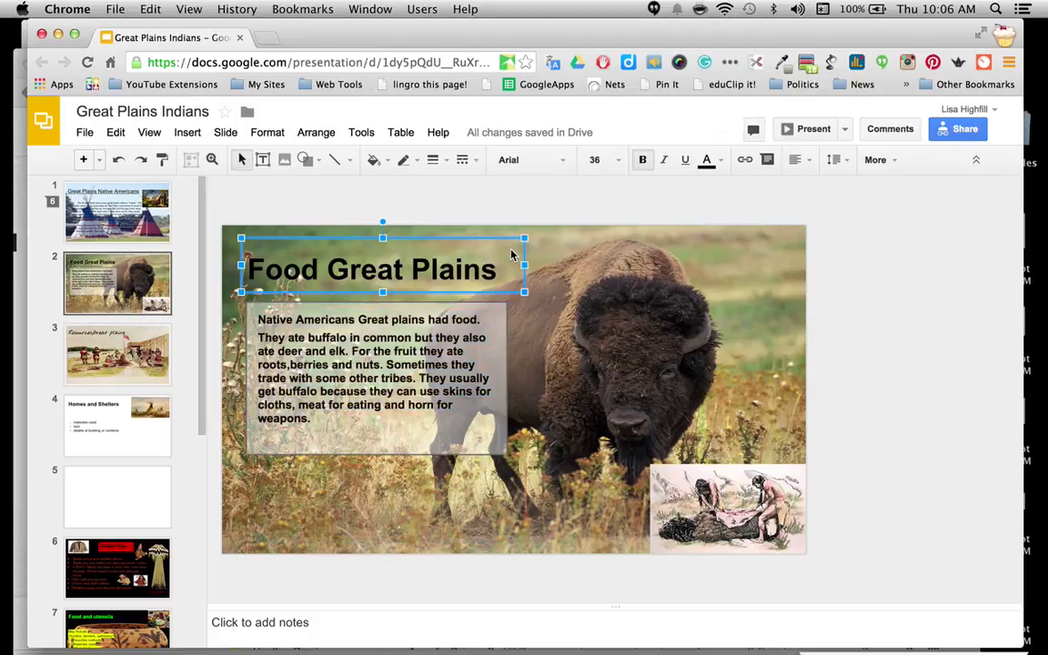
pyautogui.click(479, 446)
pyautogui.moveTo(246, 453)
pyautogui.mouseDown()
pyautogui.moveTo(245, 395)
pyautogui.moveTo(246, 434)
pyautogui.mouseUp()
pyautogui.hotkey('ctrl', 'z')
pyautogui.hotkey('ctrl', 'z')
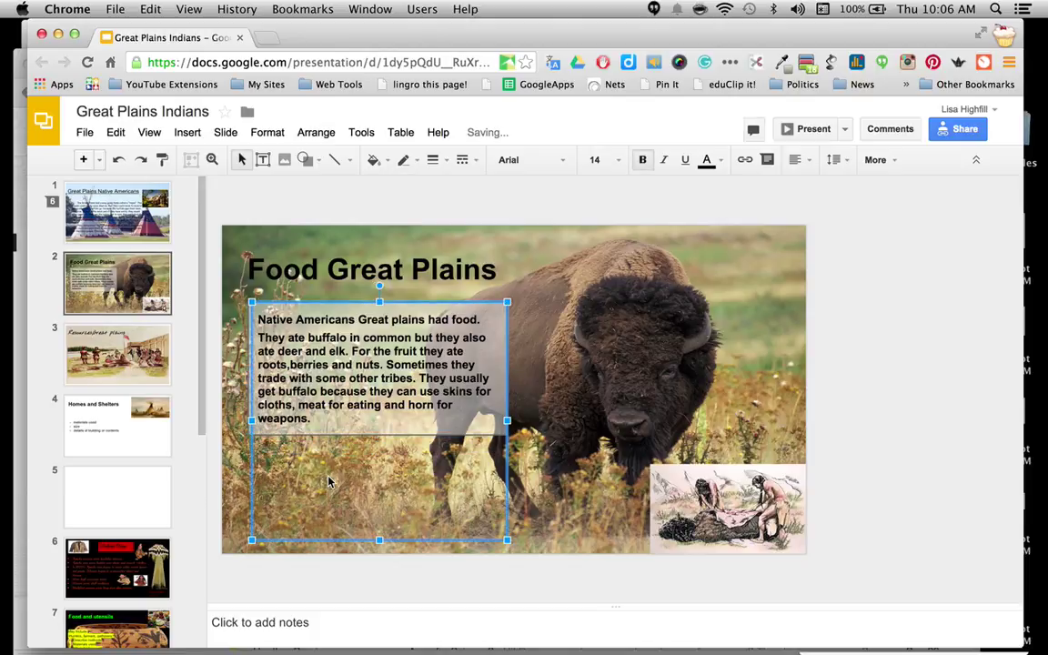
pyautogui.click(794, 341)
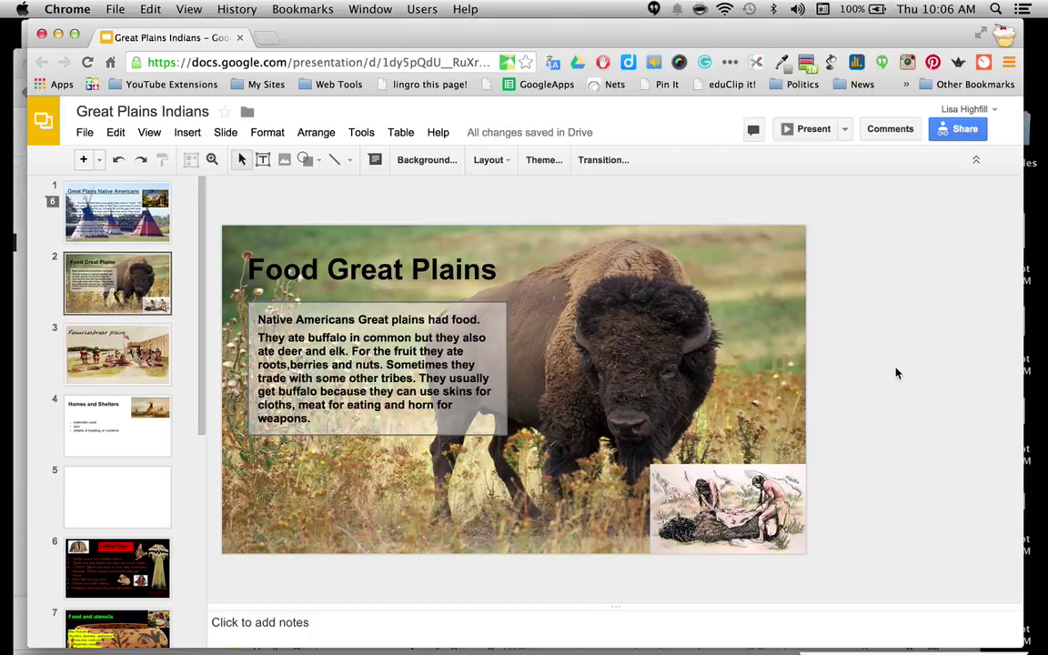